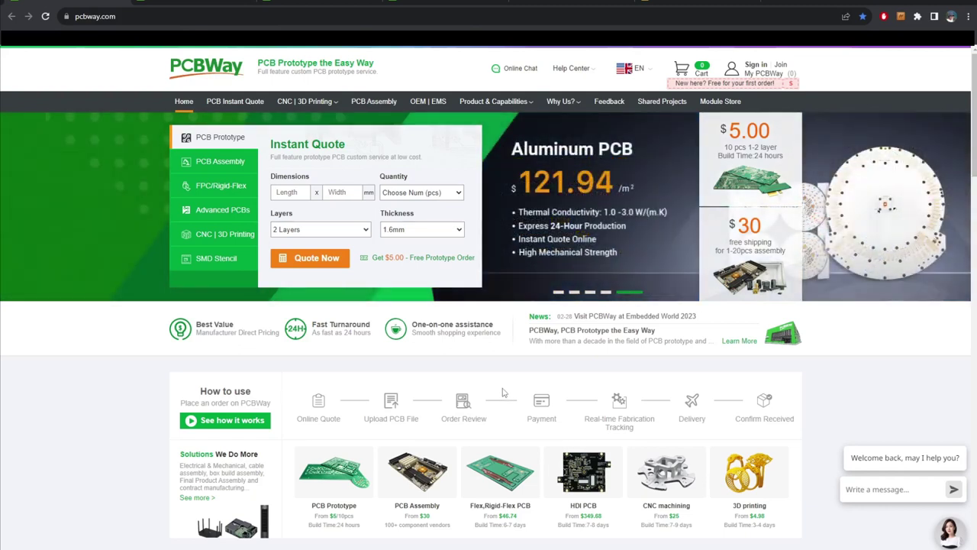
- Open PCBWay's PCB Instant Quote form, then switch to the CNC | 3D machining quote page
click(234, 100)
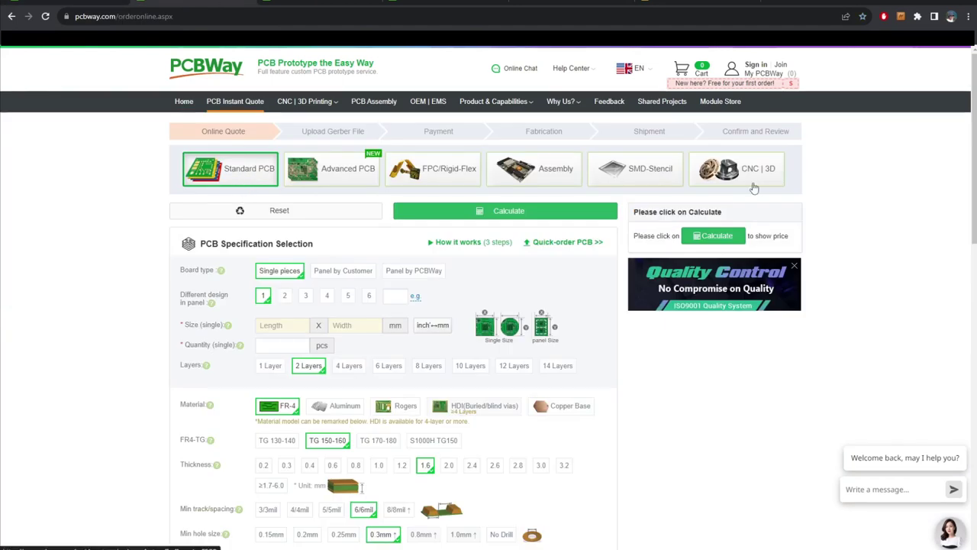
scroll(594, 493, down, 2)
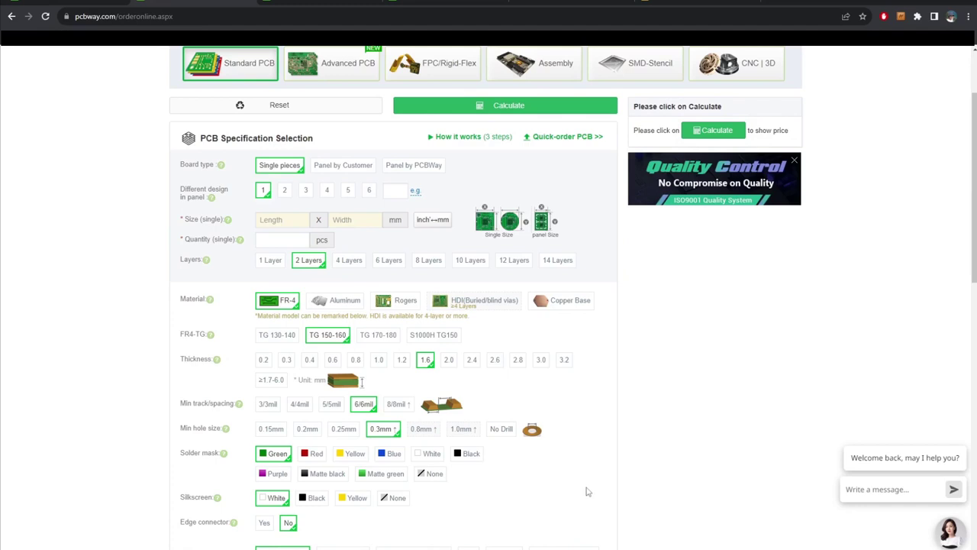
scroll(565, 473, up, 2)
scroll(541, 461, down, 2)
scroll(466, 142, up, 2)
click(273, 4)
scroll(424, 429, down, 2)
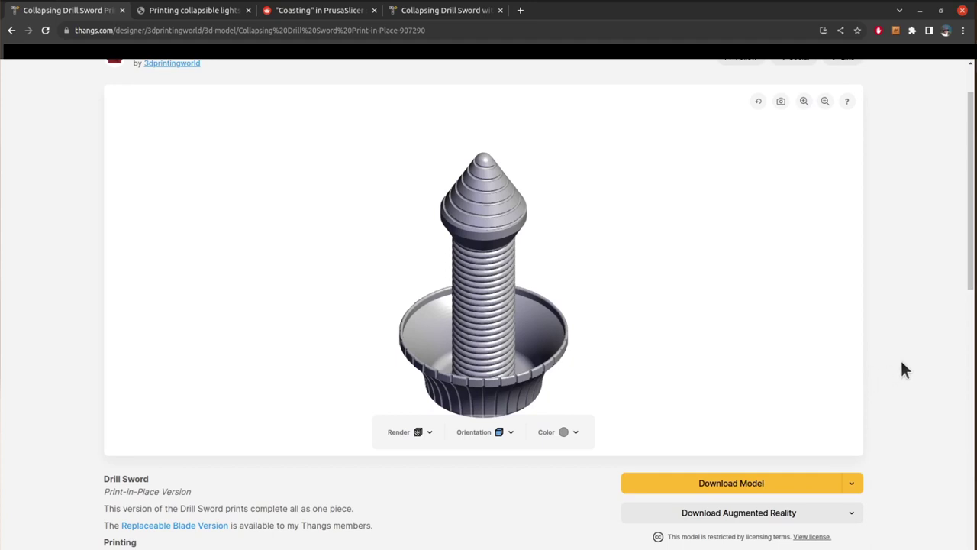
key(alt+Tab)
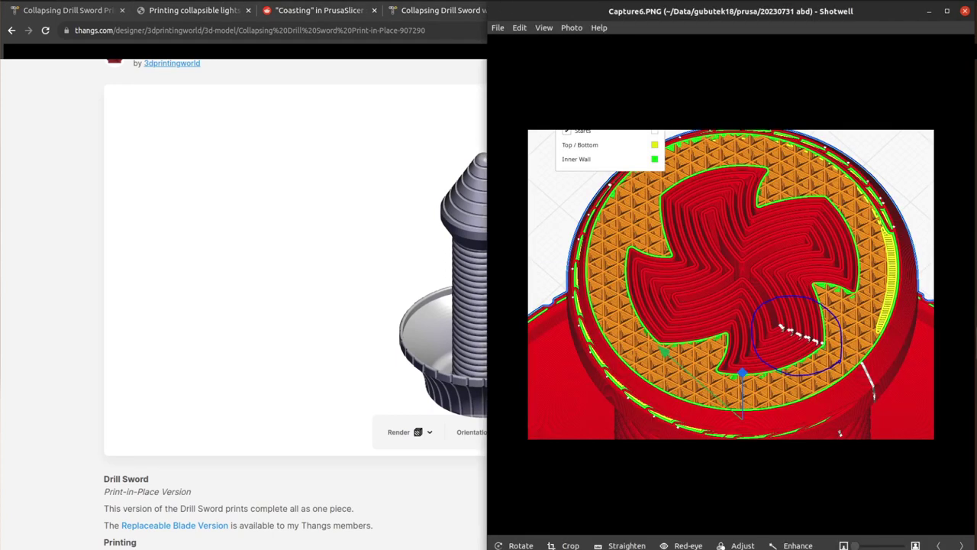
click(892, 391)
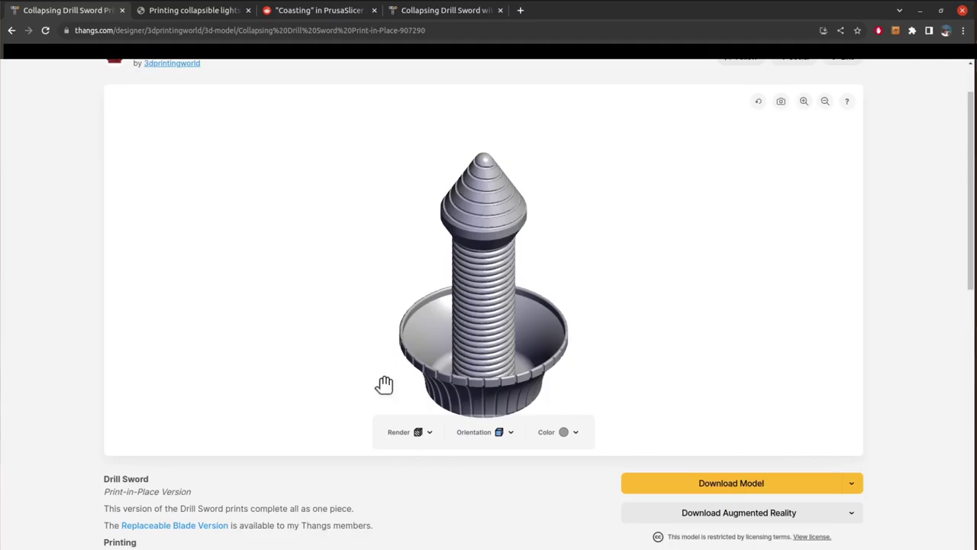
scroll(199, 499, down, 1)
scroll(198, 499, down, 3)
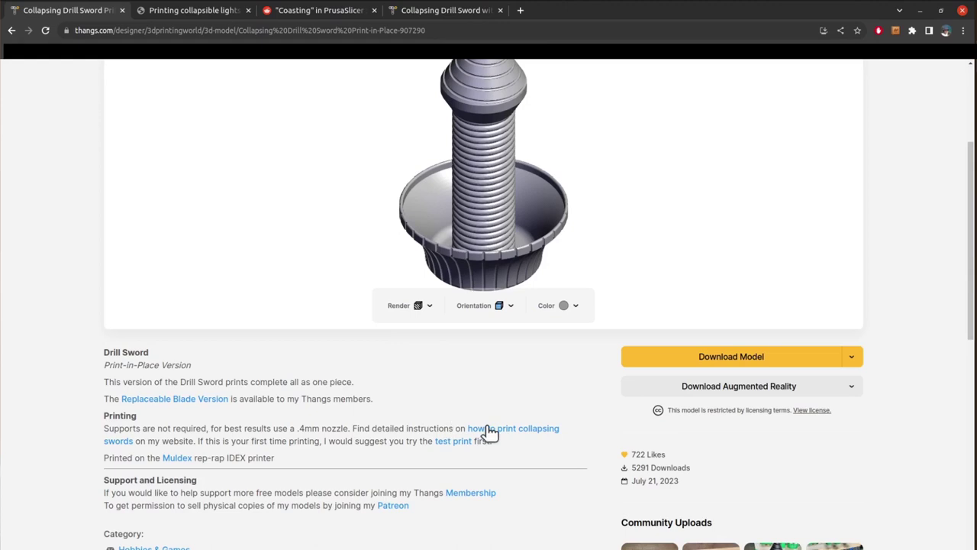
- Read the lightsaber guide's Concentric Printing and Test Print sections, highlighting the negative extra restart note
click(210, 14)
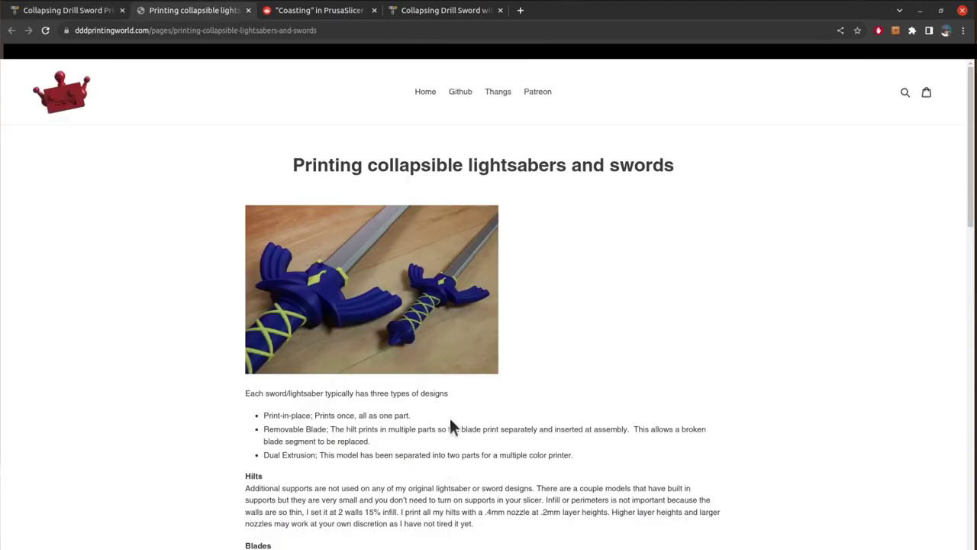
scroll(450, 421, down, 5)
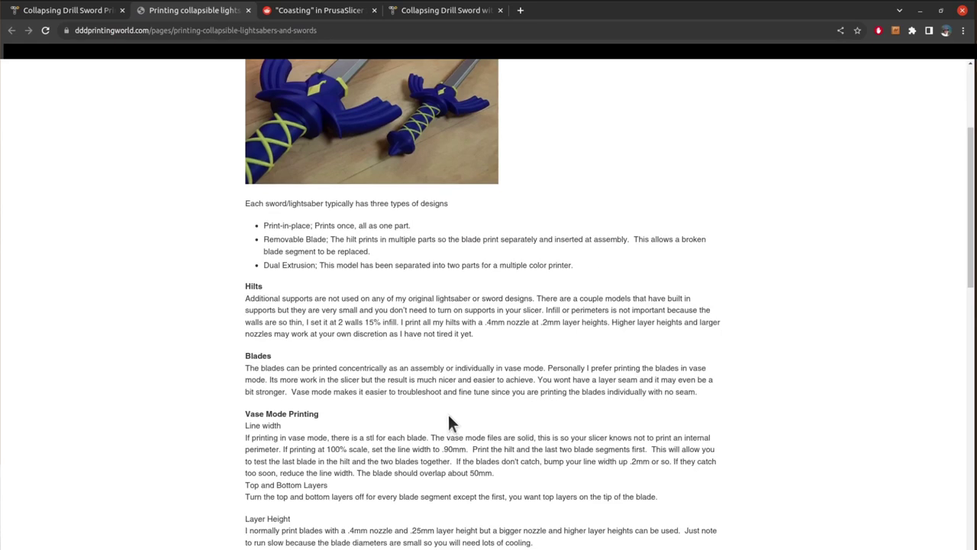
scroll(448, 417, down, 2)
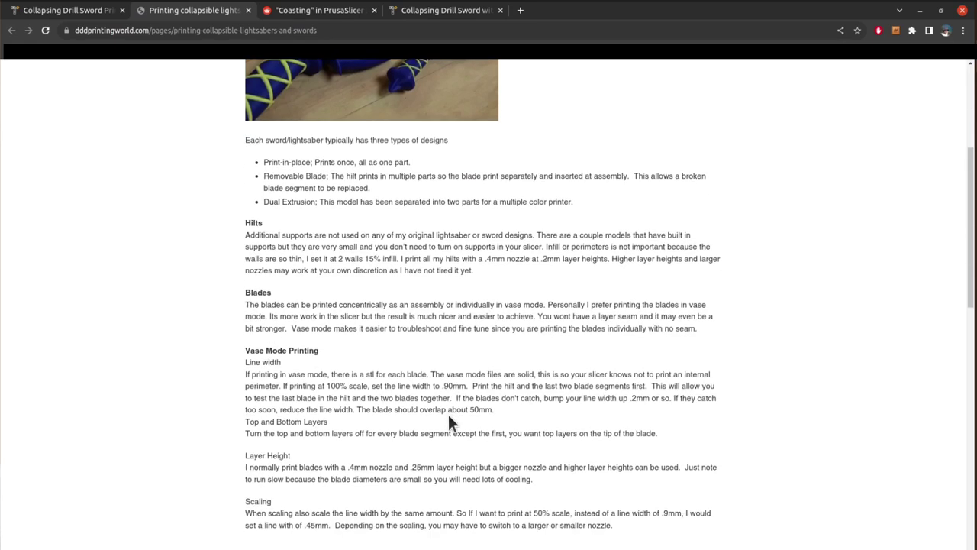
scroll(448, 416, down, 2)
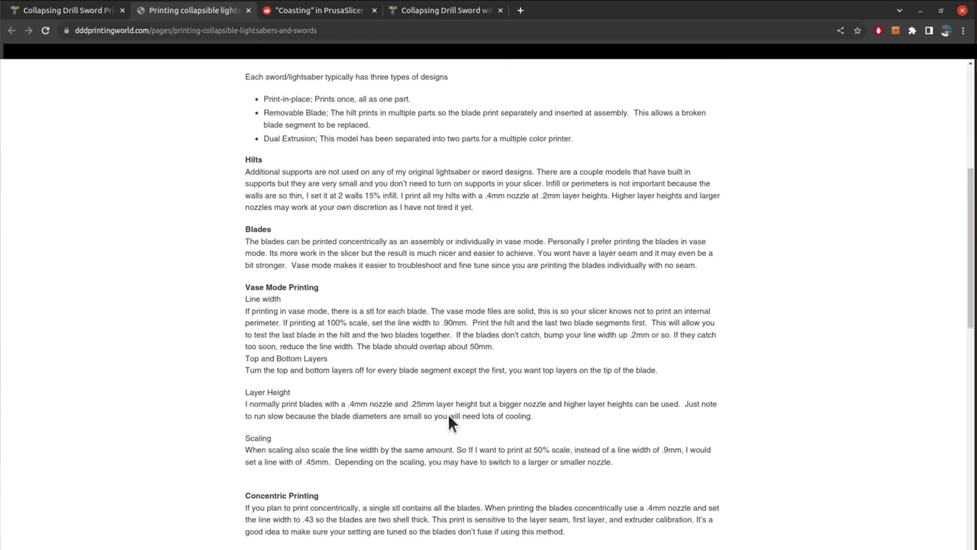
scroll(448, 416, up, 2)
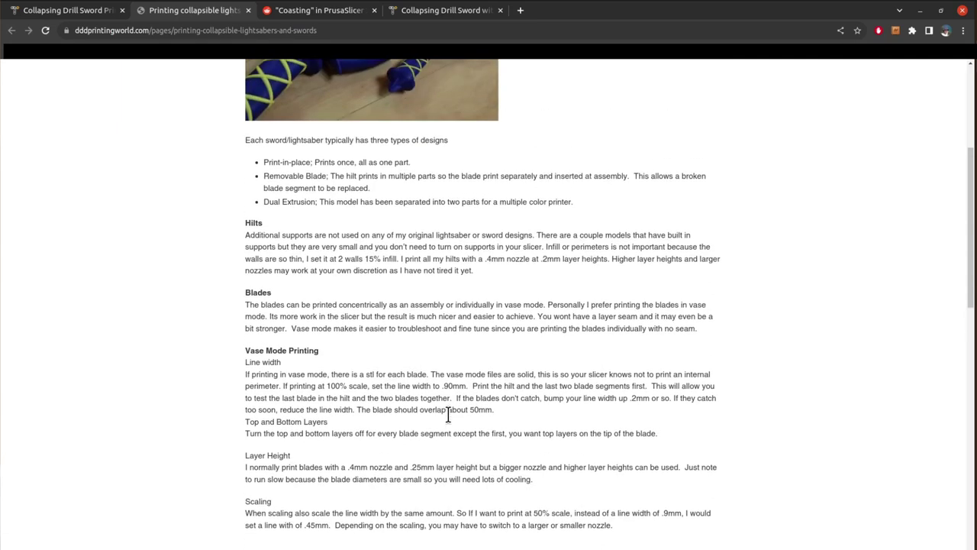
scroll(449, 416, down, 6)
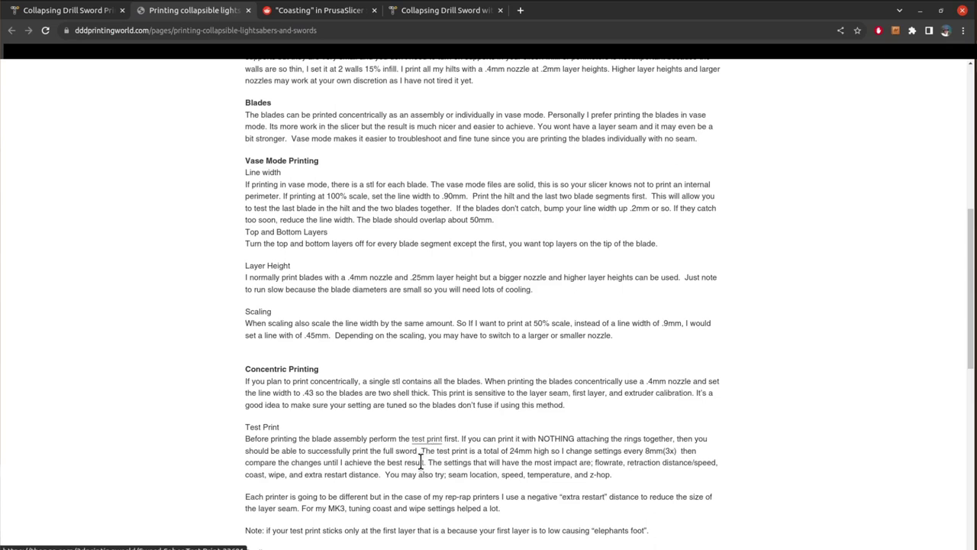
scroll(419, 458, down, 4)
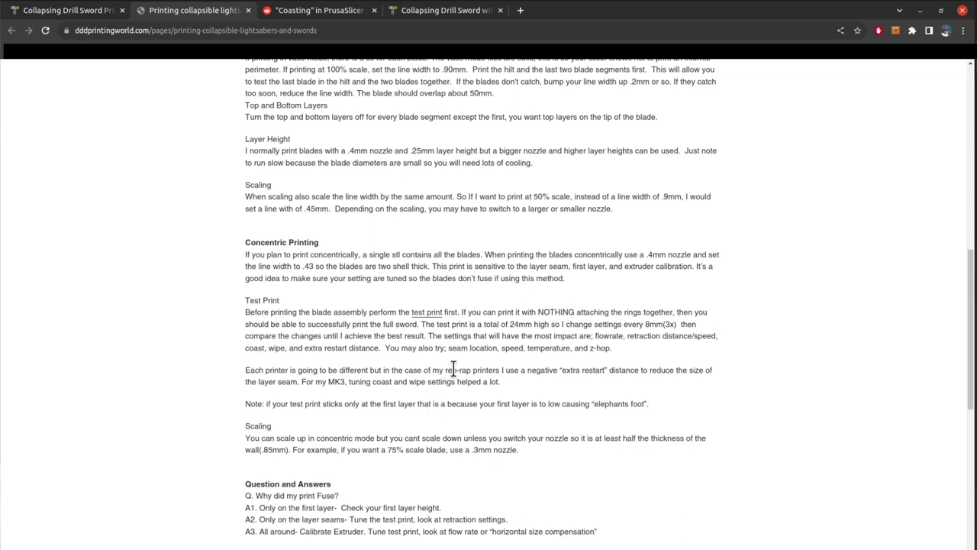
drag(448, 369, 606, 369)
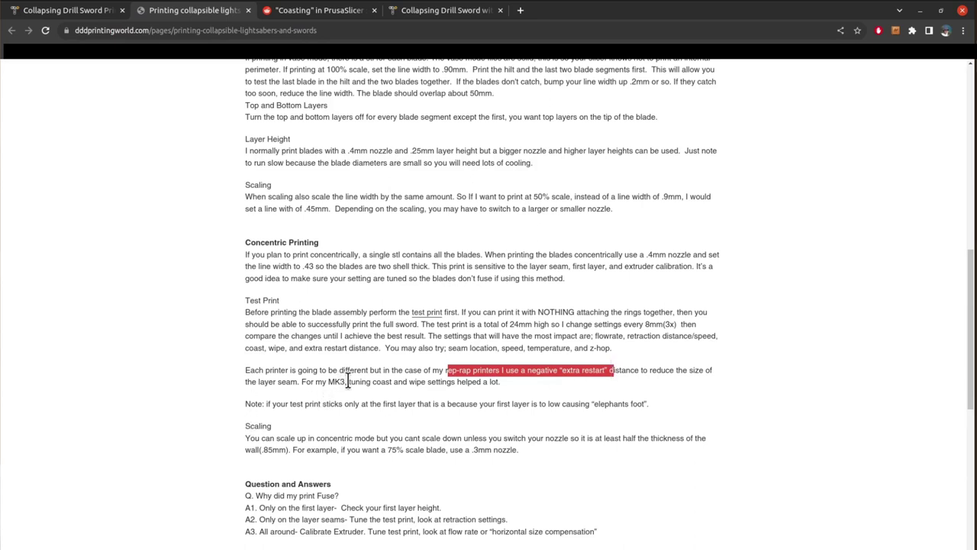
- Clear the highlight and switch to the Reddit '"Coasting" in PrusaSlicer' post
click(347, 380)
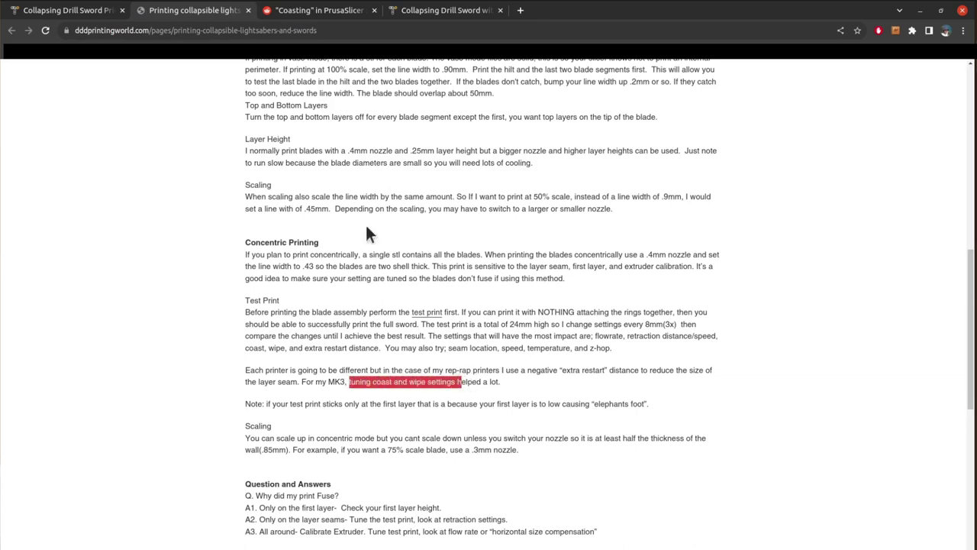
click(294, 11)
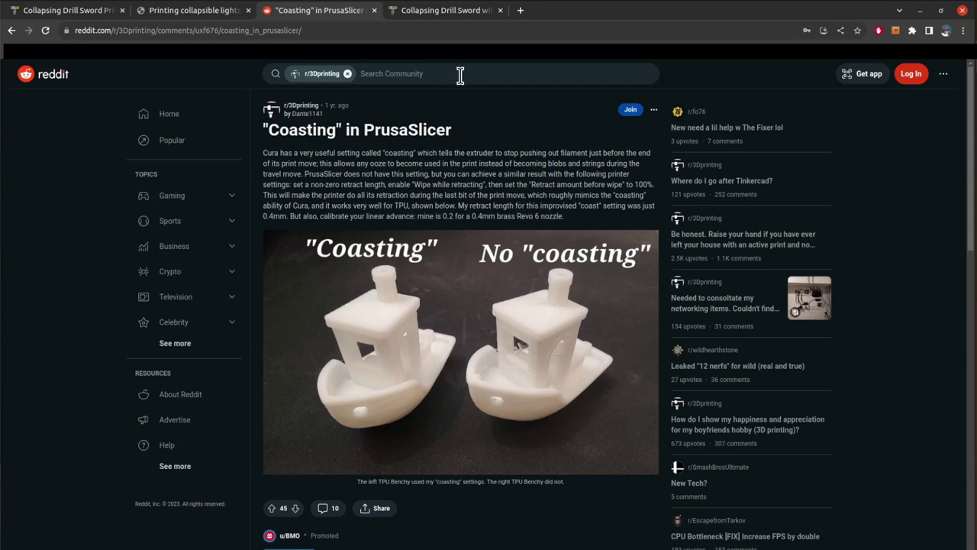
- Return to the removable-blade Collapsing Drill Sword page on Thangs and its 3D preview
click(458, 12)
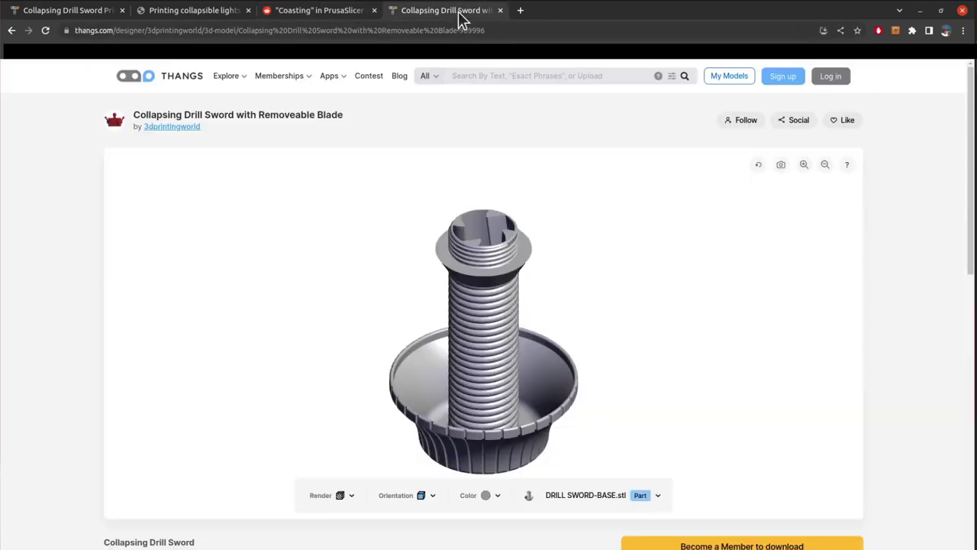
scroll(655, 367, down, 1)
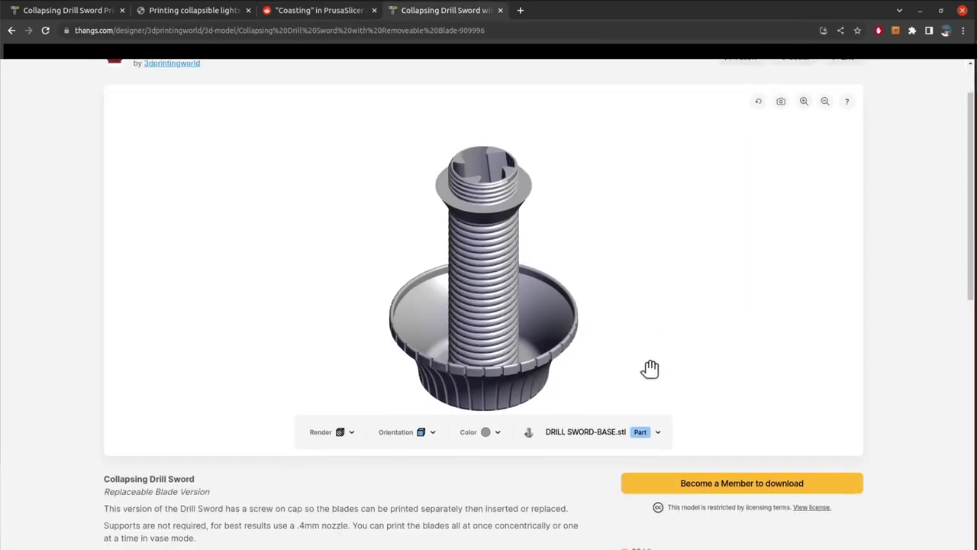
scroll(648, 367, up, 1)
scroll(648, 367, down, 1)
drag(488, 232, 519, 191)
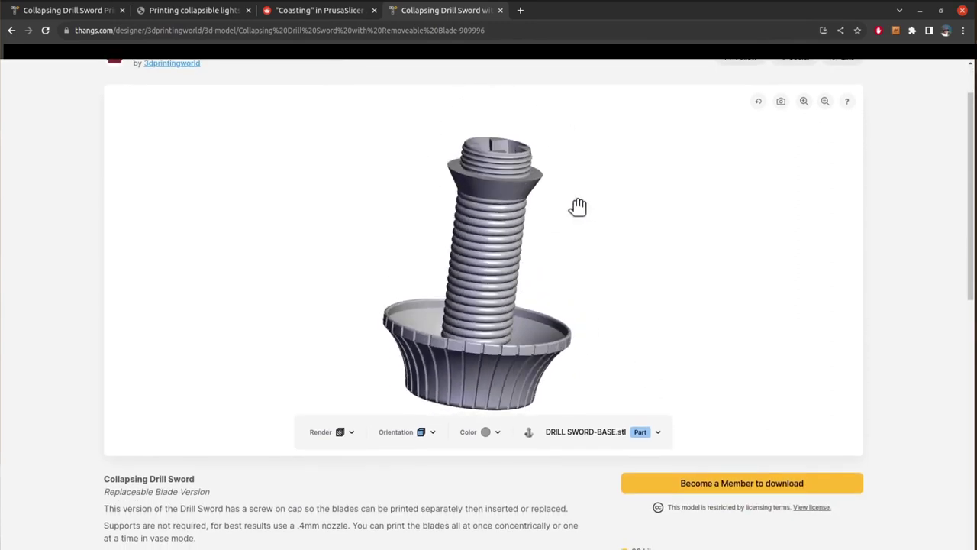
- Show the DRILL SWORD-POMMEL.stl part in the viewer and tilt it to another angle
click(618, 431)
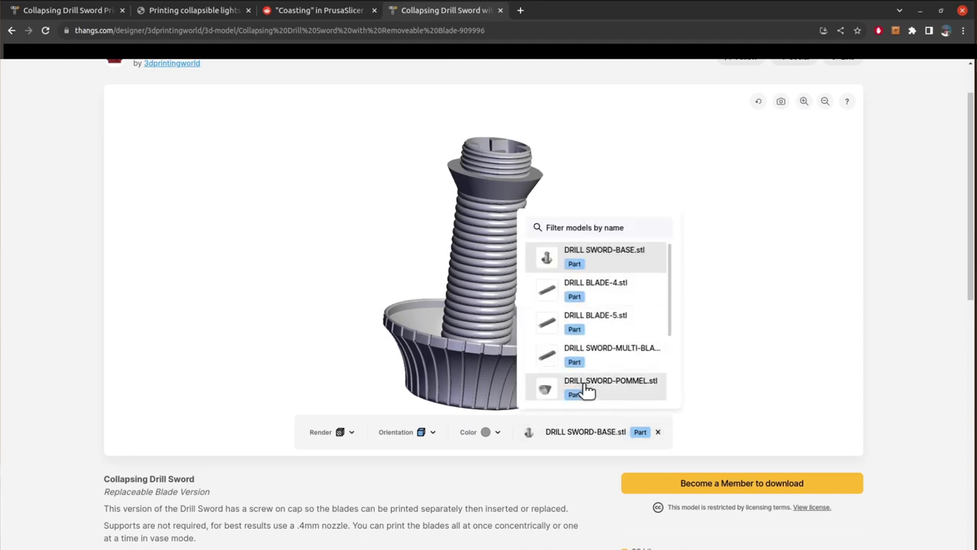
click(586, 390)
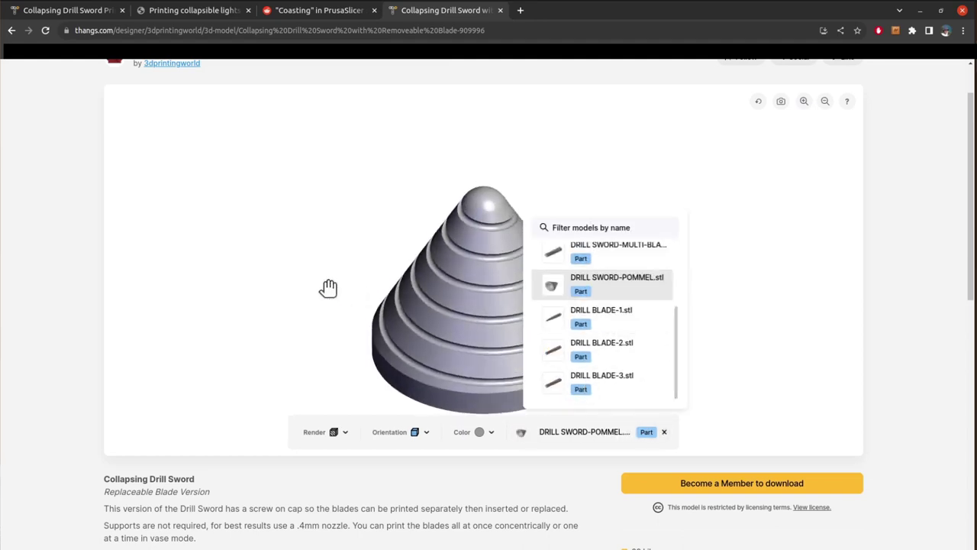
click(552, 433)
mouse_move(654, 261)
mouse_down()
mouse_move(650, 231)
mouse_move(642, 254)
mouse_up()
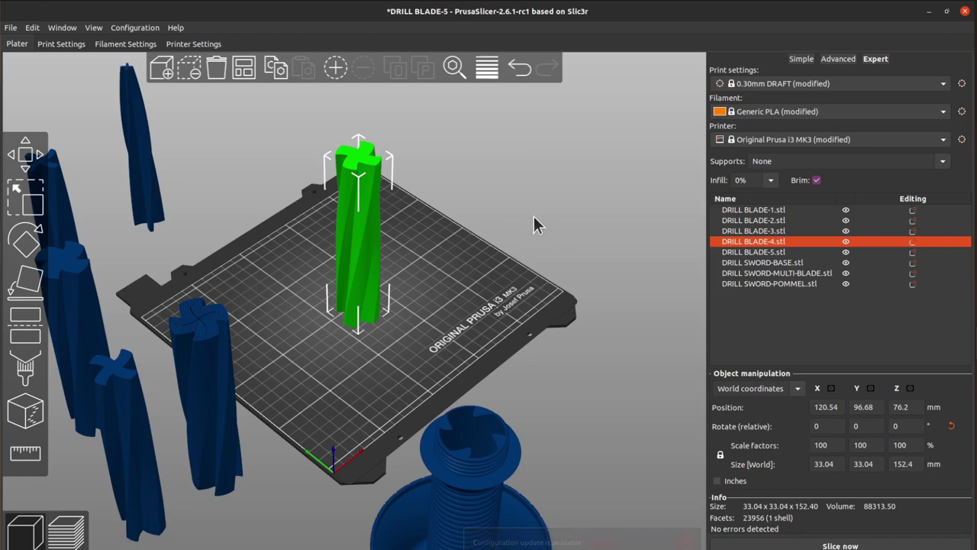
- Orbit the bed view, then bring up Print Settings' Layers and perimeters page with spiral vase enabled
drag(534, 218, 454, 231)
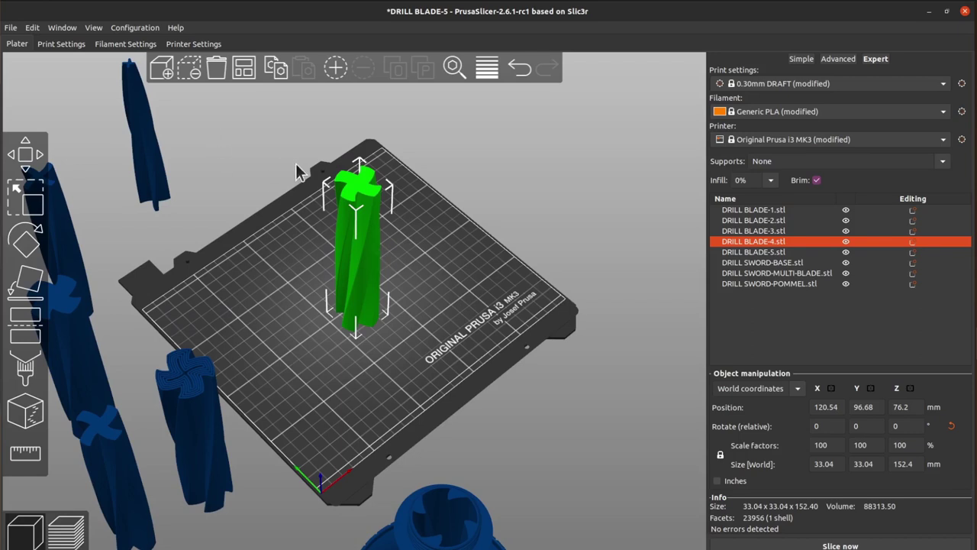
click(49, 42)
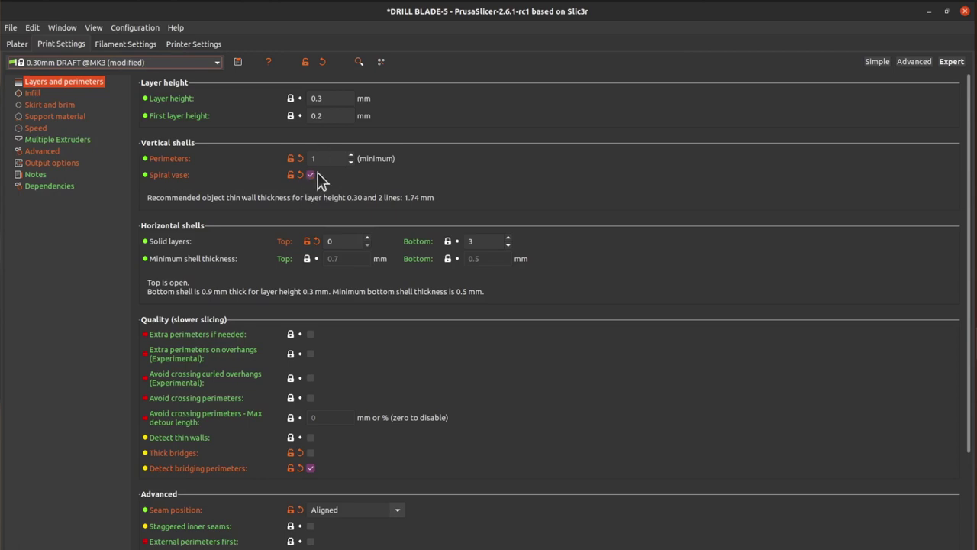
- Check the bottom solid layers count, then return to the plater and slice the blade
click(478, 242)
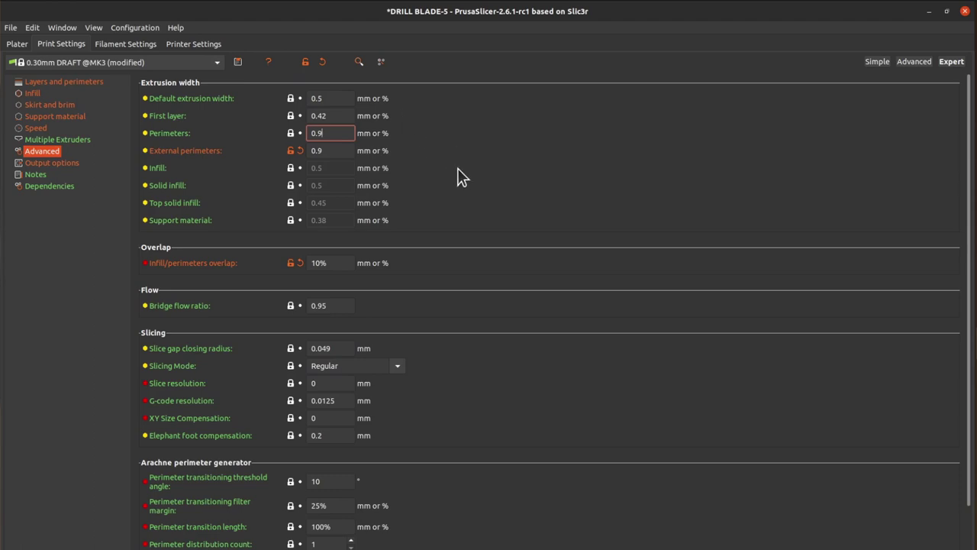
click(11, 46)
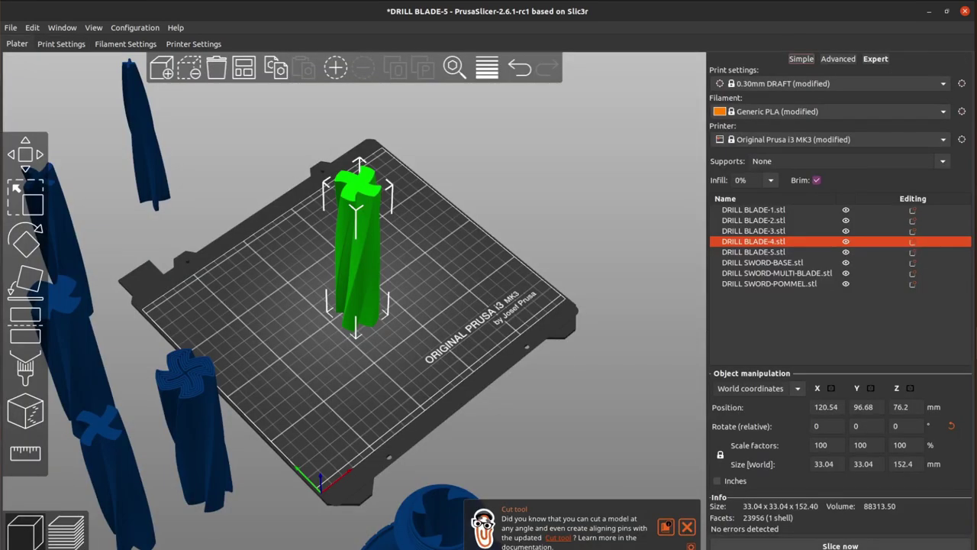
click(839, 545)
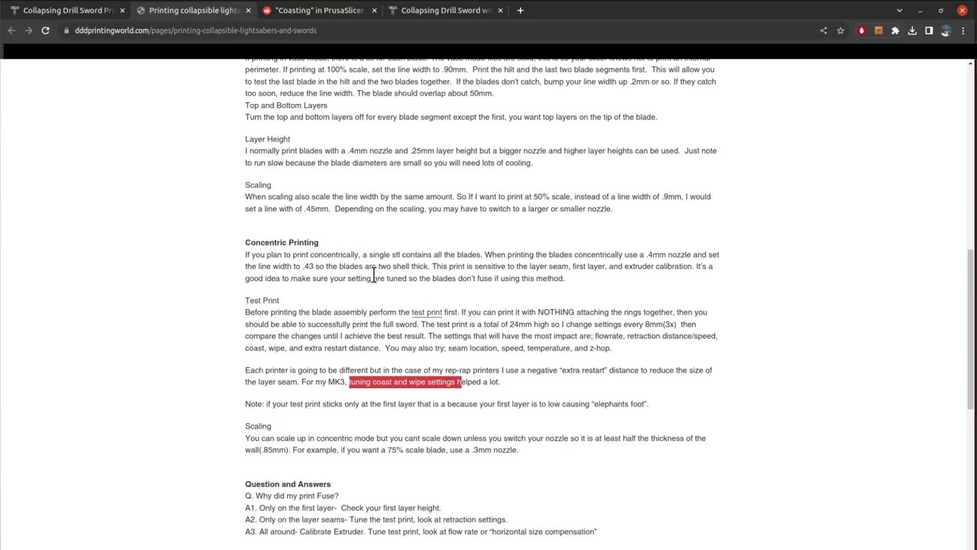
- Switch from the guide to the Reddit '"Coasting" in PrusaSlicer' post
scroll(498, 351, up, 1)
scroll(499, 339, down, 3)
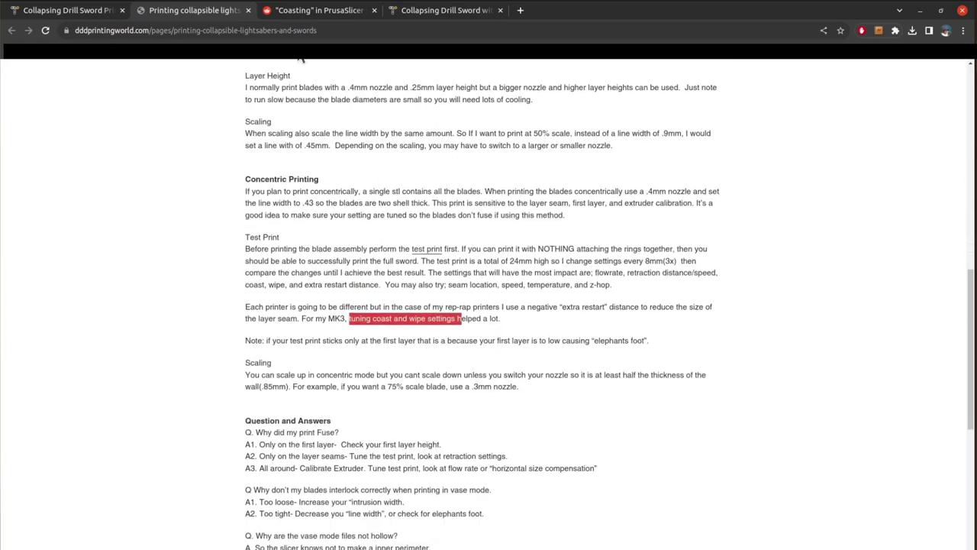
click(288, 17)
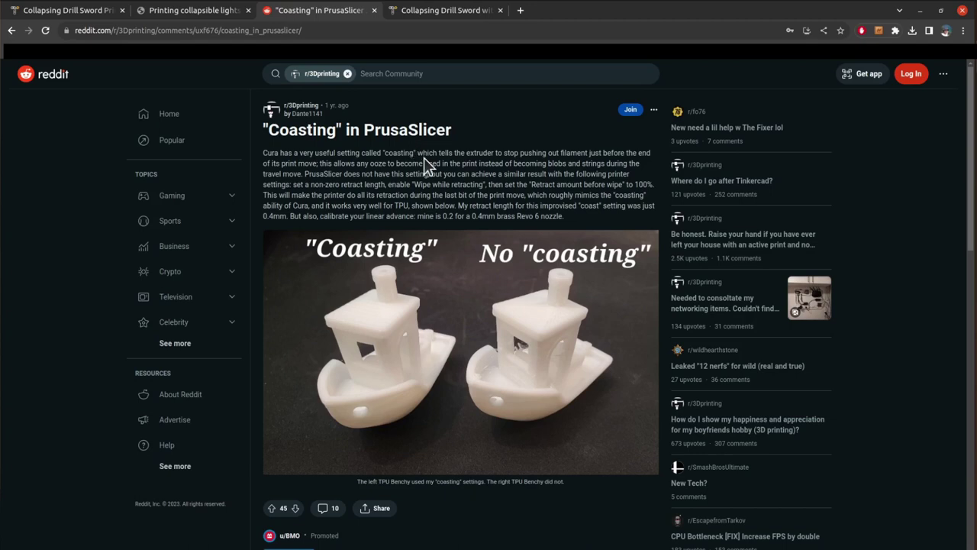
- On the drill sword Thangs page, show the DRILL SWORD-BASE.stl part instead of the pommel
click(433, 13)
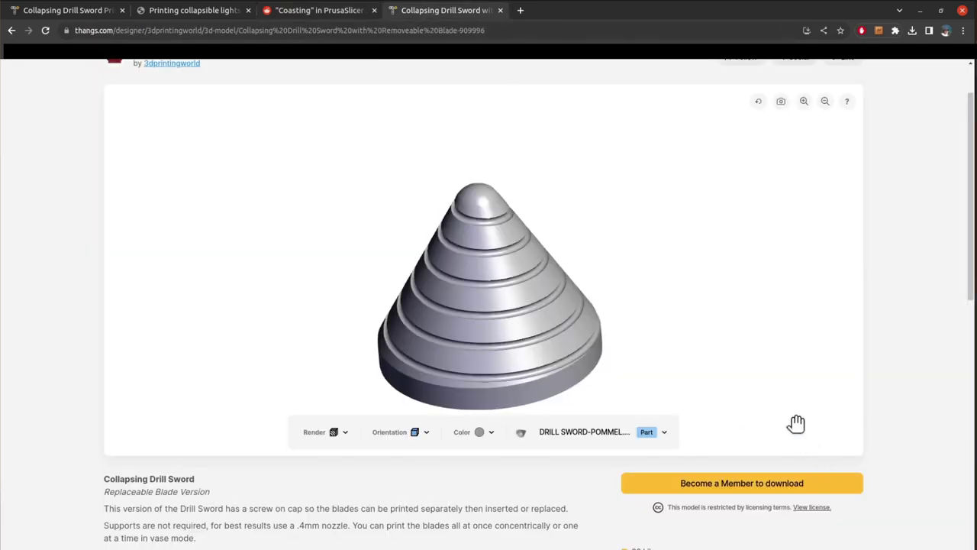
click(584, 432)
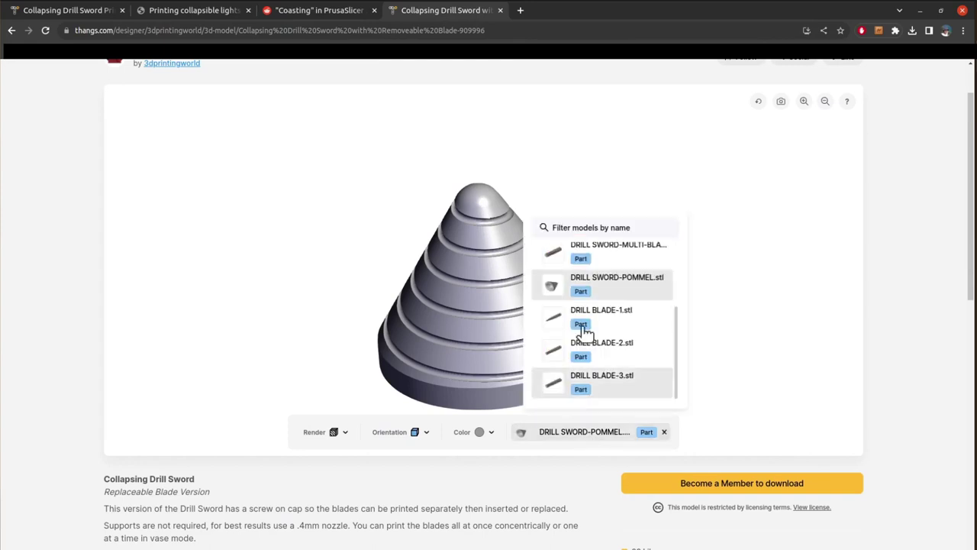
scroll(614, 343, up, 3)
click(598, 258)
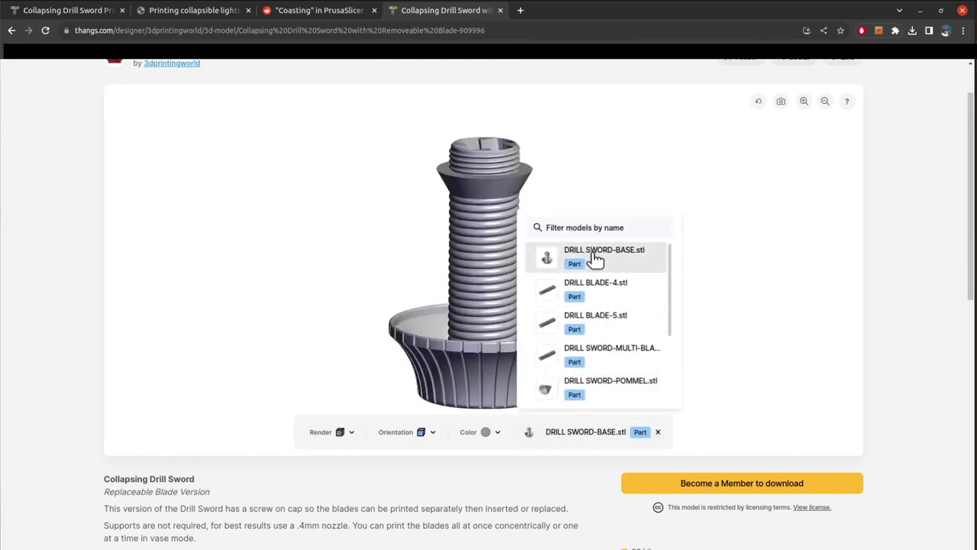
click(558, 434)
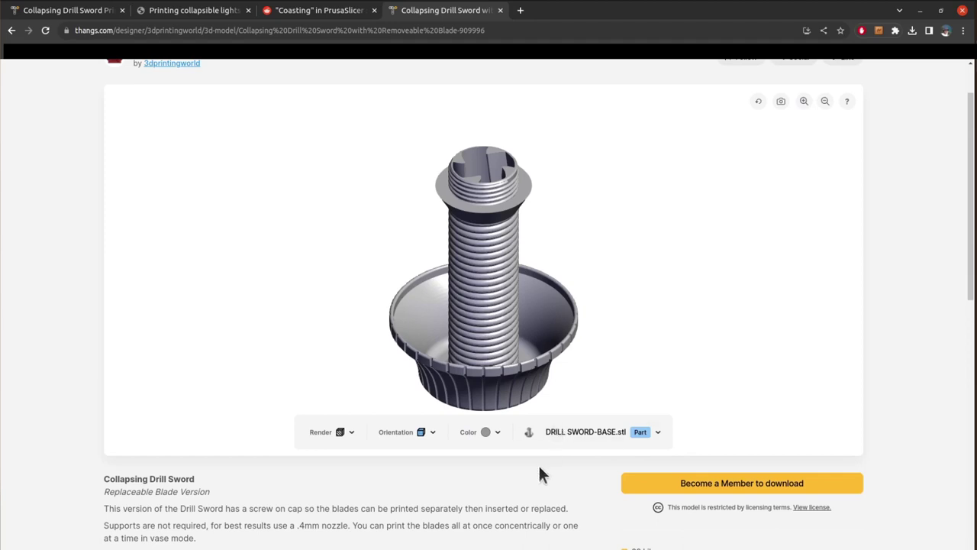
- Orbit the base model leftward to view its threaded shaft and hollow cup
drag(622, 290, 571, 268)
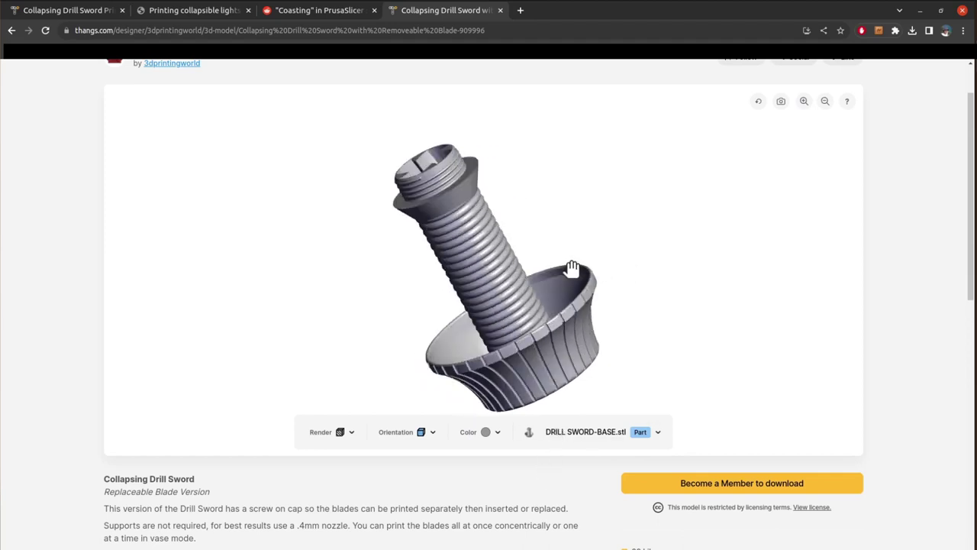